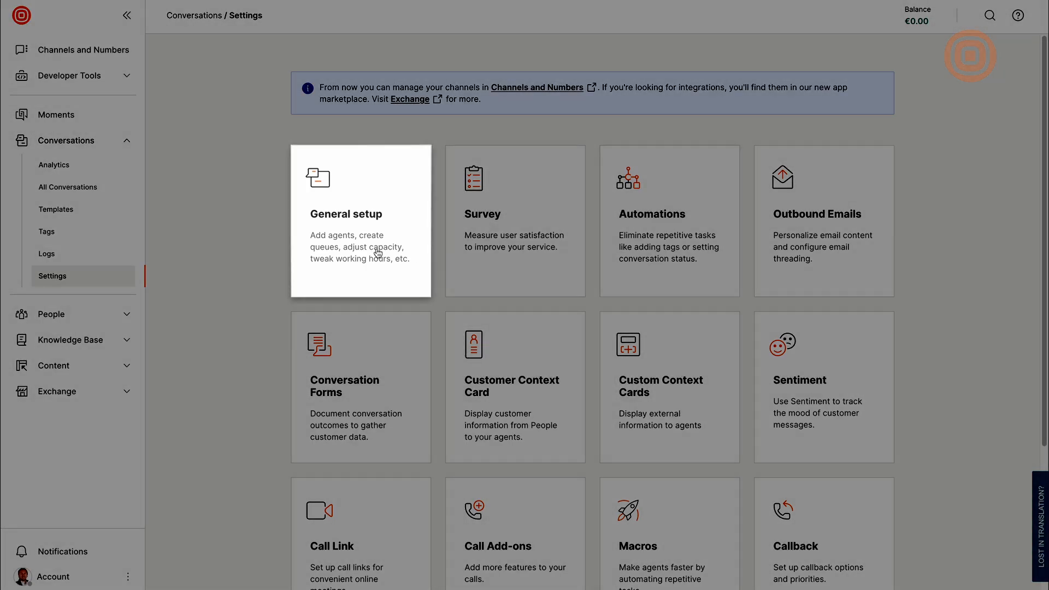
- Create a new queue in the general setup of the Conversations settings
{"action": "left_click", "coordinate": [378, 253]}
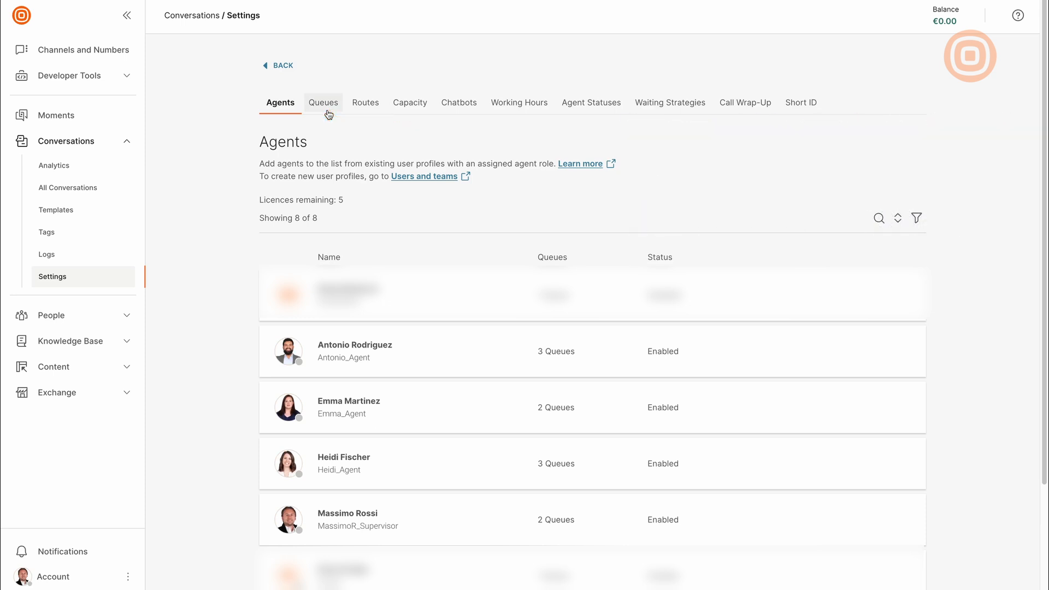
{"action": "left_click", "coordinate": [327, 110]}
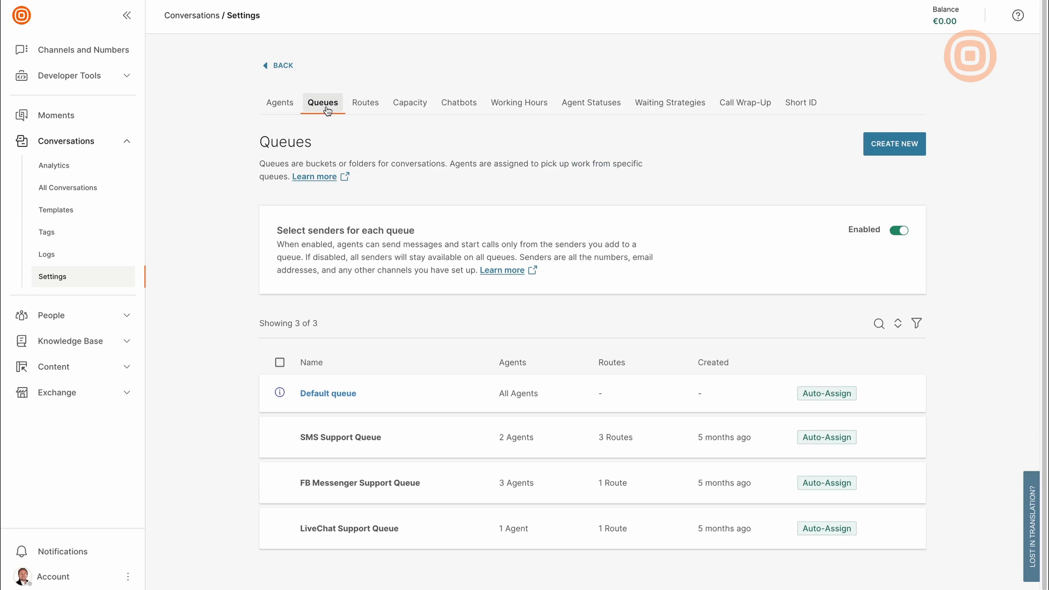
{"action": "left_click", "coordinate": [892, 150]}
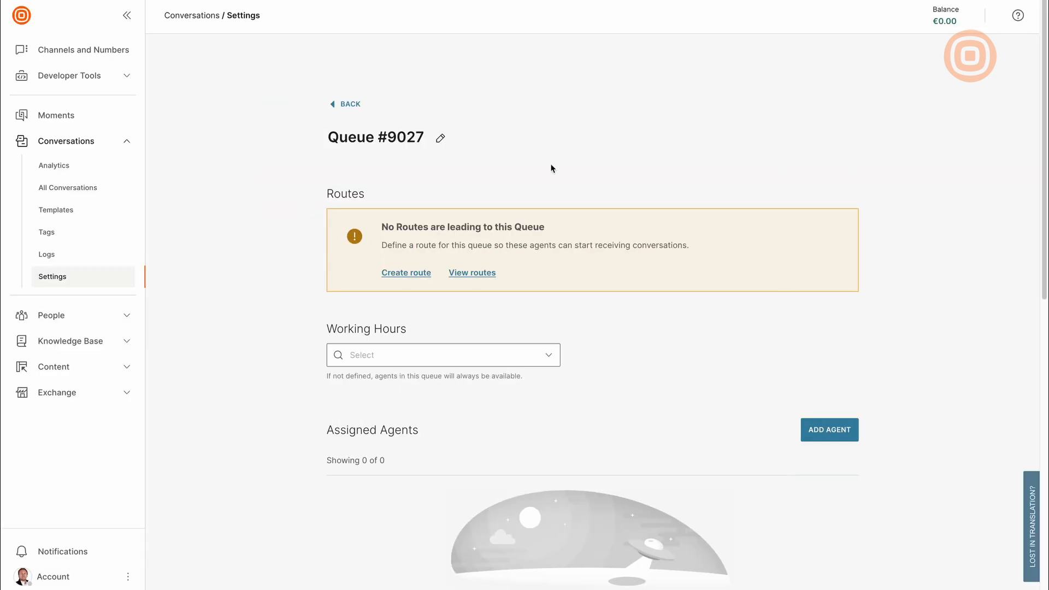
- Rename the new queue as WhatsApp Support Queue
{"action": "left_click", "coordinate": [441, 138]}
{"action": "left_click_drag", "start_coordinate": [428, 137], "coordinate": [311, 136]}
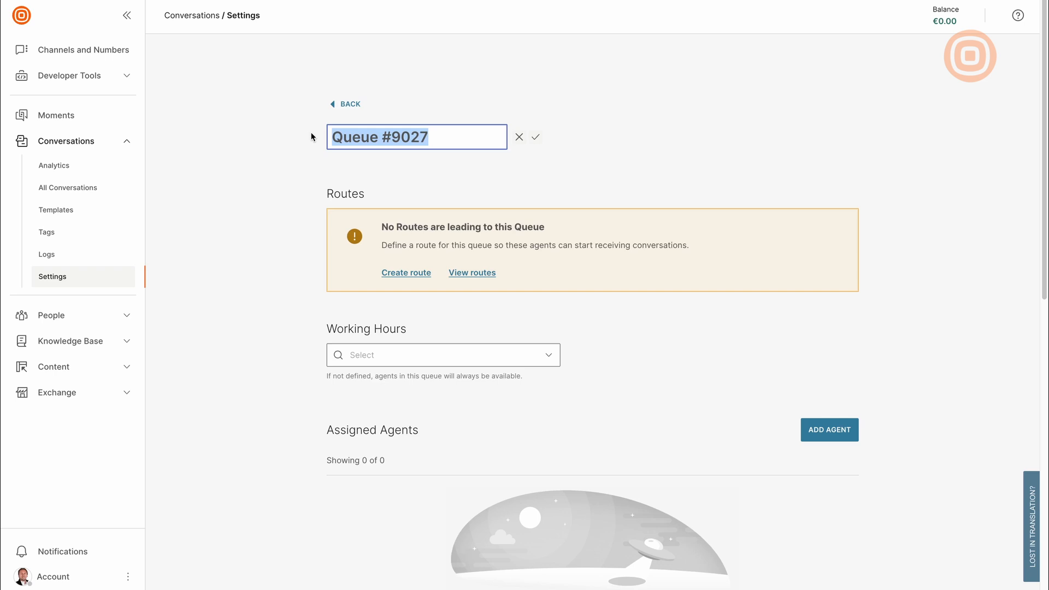
{"action": "type", "text": "WhatsApp Support Queue"}
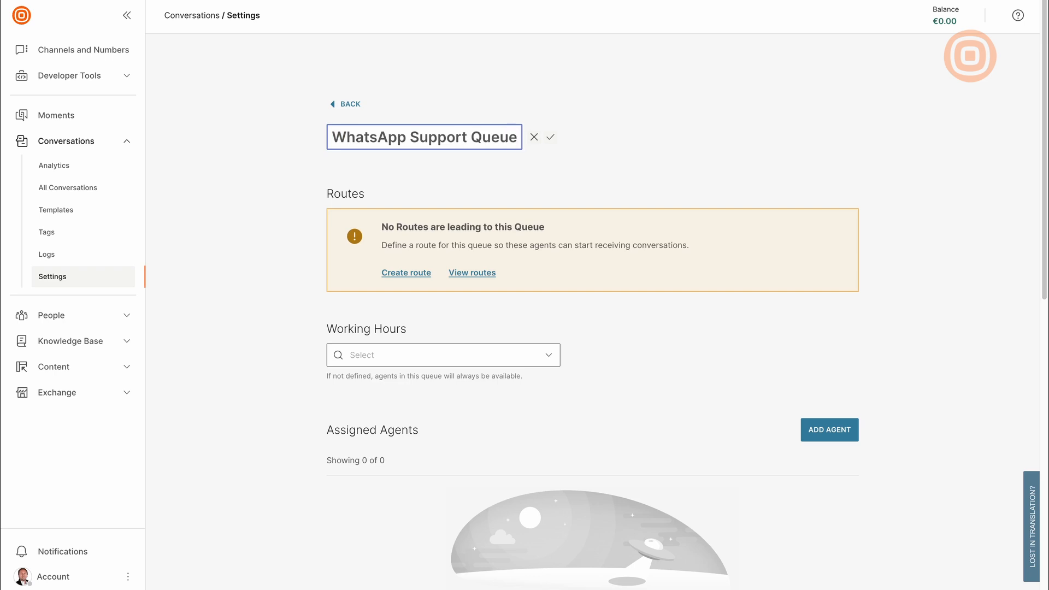
{"action": "left_click", "coordinate": [548, 138]}
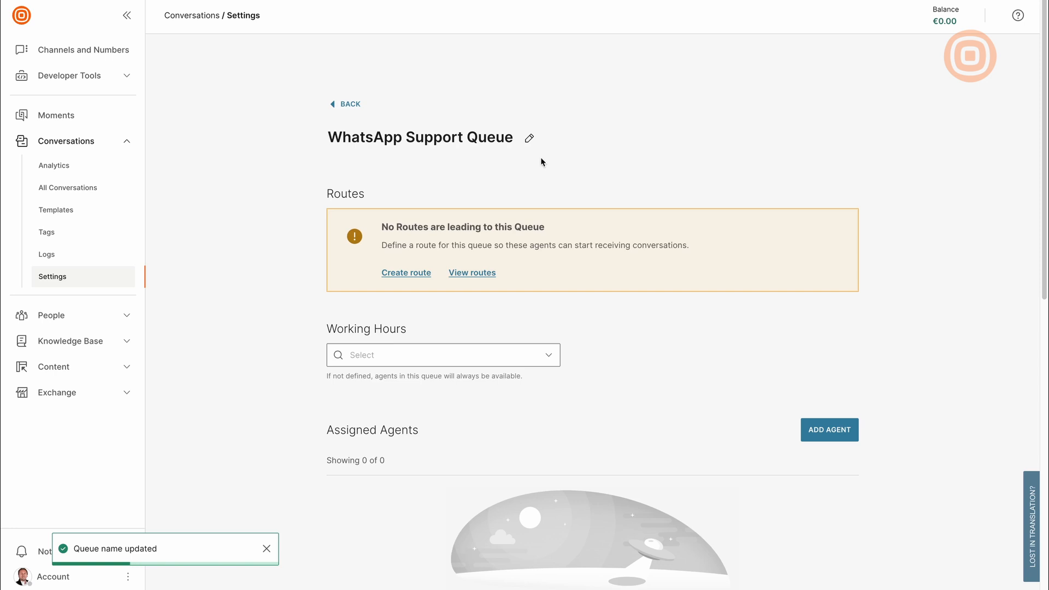
- Set the queue's working hours to Gizmo Galaxy Working Hours and assign the second and third listed agents to it
{"action": "left_click", "coordinate": [548, 353]}
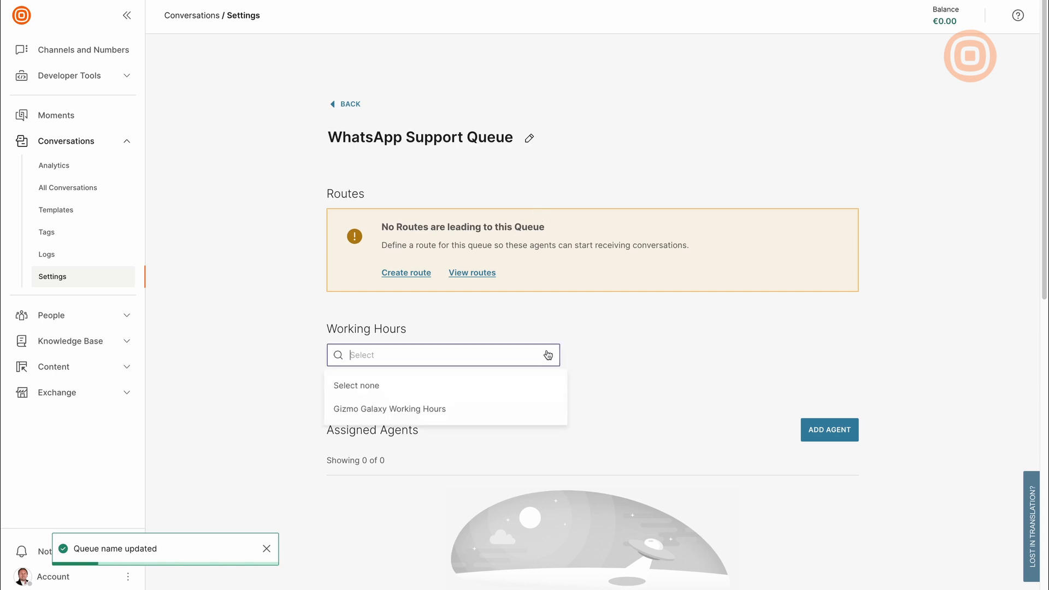
{"action": "left_click", "coordinate": [506, 407]}
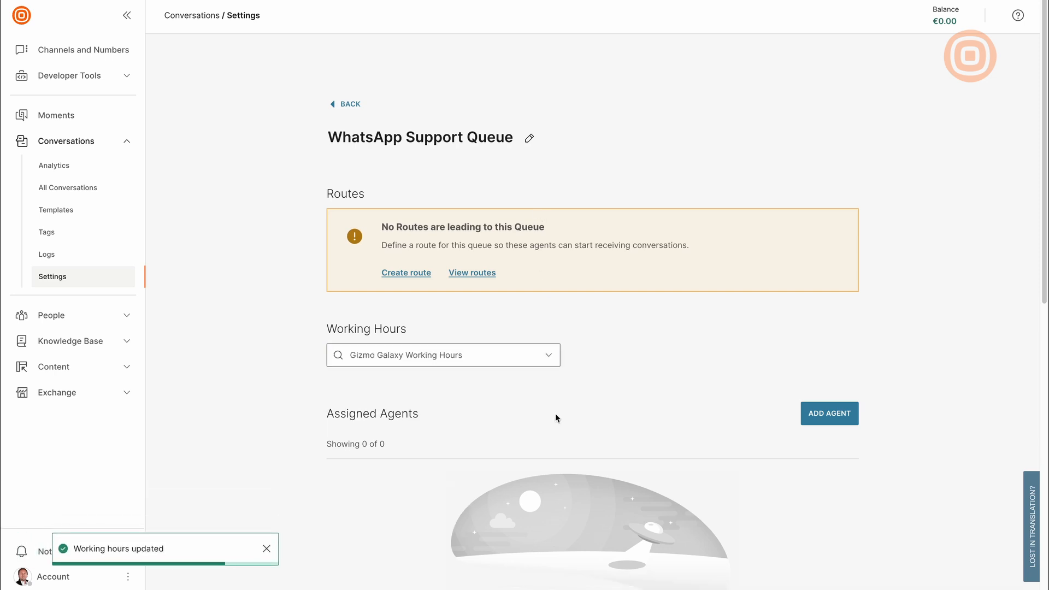
{"action": "left_click", "coordinate": [826, 419]}
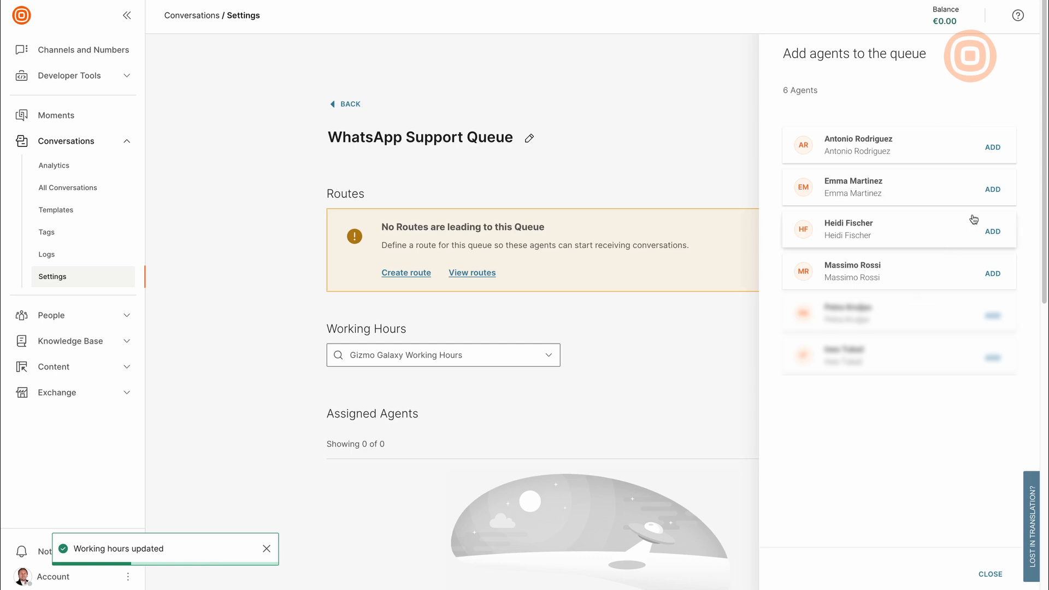
{"action": "left_click", "coordinate": [993, 232]}
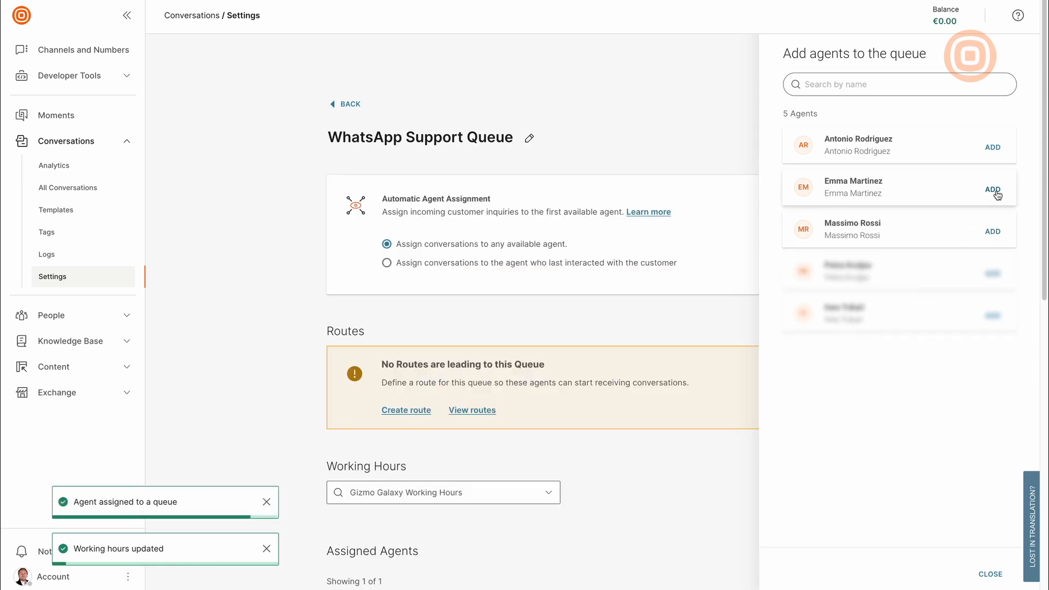
{"action": "left_click", "coordinate": [993, 191]}
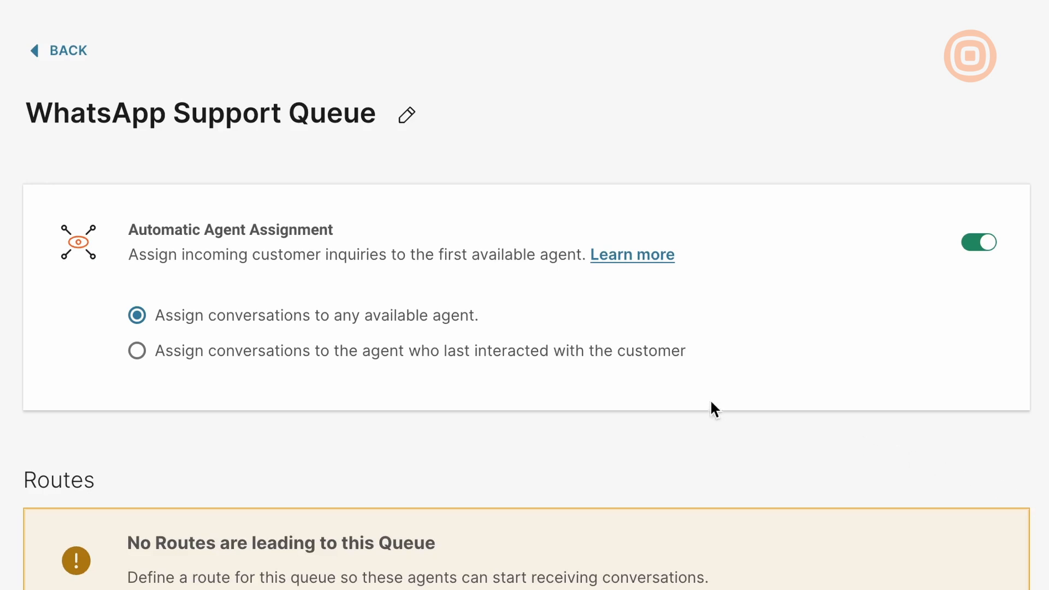
- Set automatic assignment to the agent who last interacted with the customer, in the last 30 days
{"action": "left_click", "coordinate": [264, 363]}
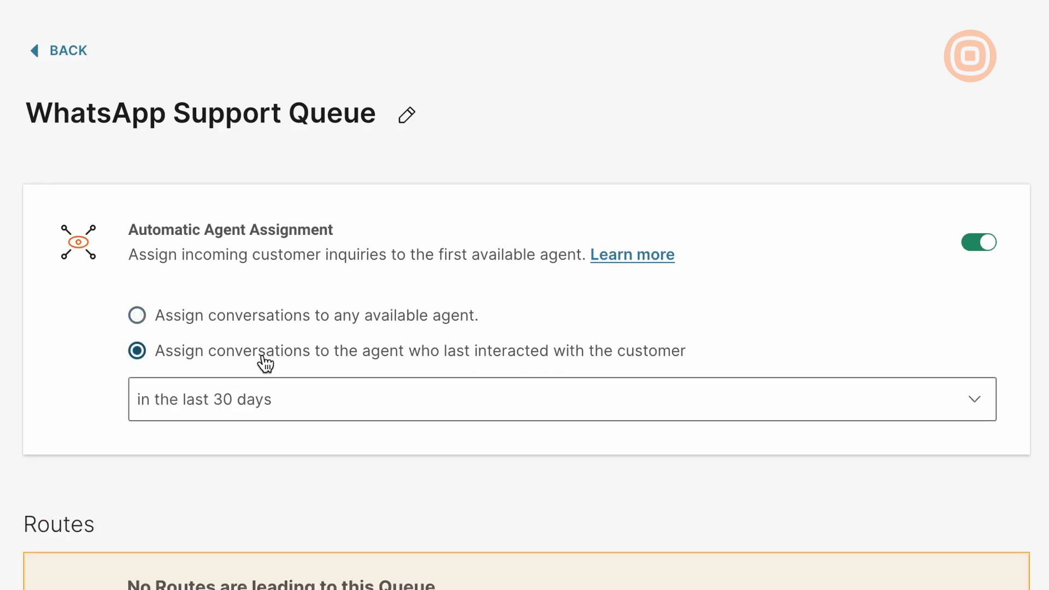
{"action": "left_click", "coordinate": [977, 418]}
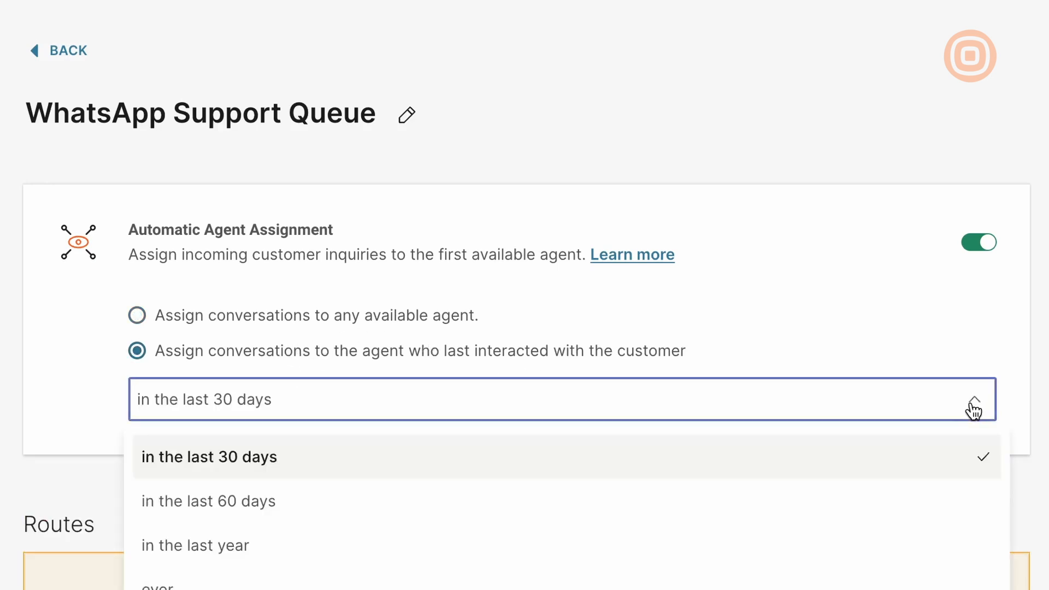
{"action": "left_click", "coordinate": [839, 460]}
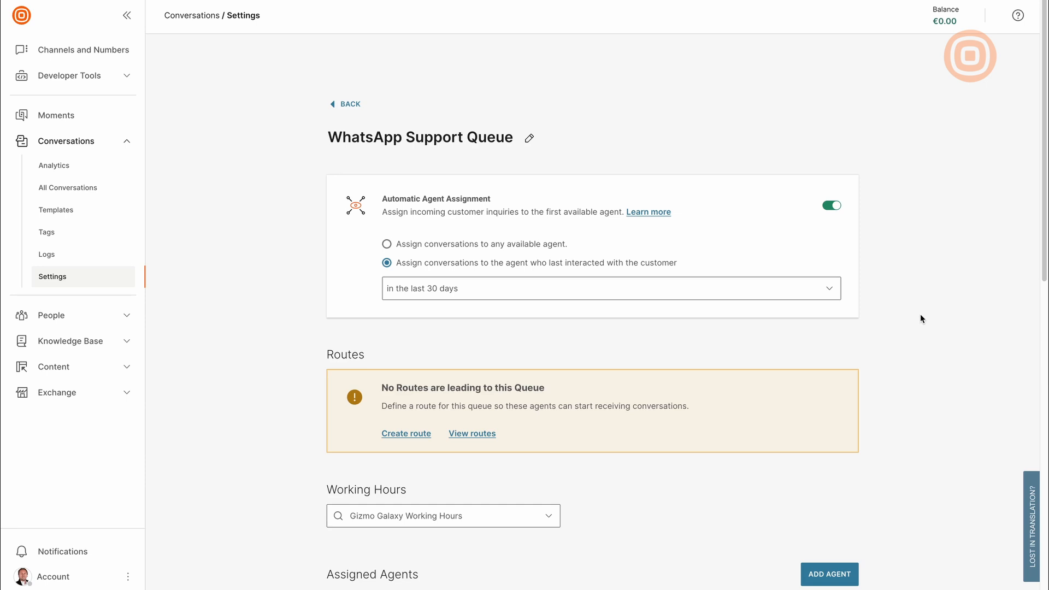
- Add the WhatsApp number as an assigned sender of the queue
{"action": "scroll", "coordinate": [920, 315], "scroll_direction": "down", "scroll_amount": 6}
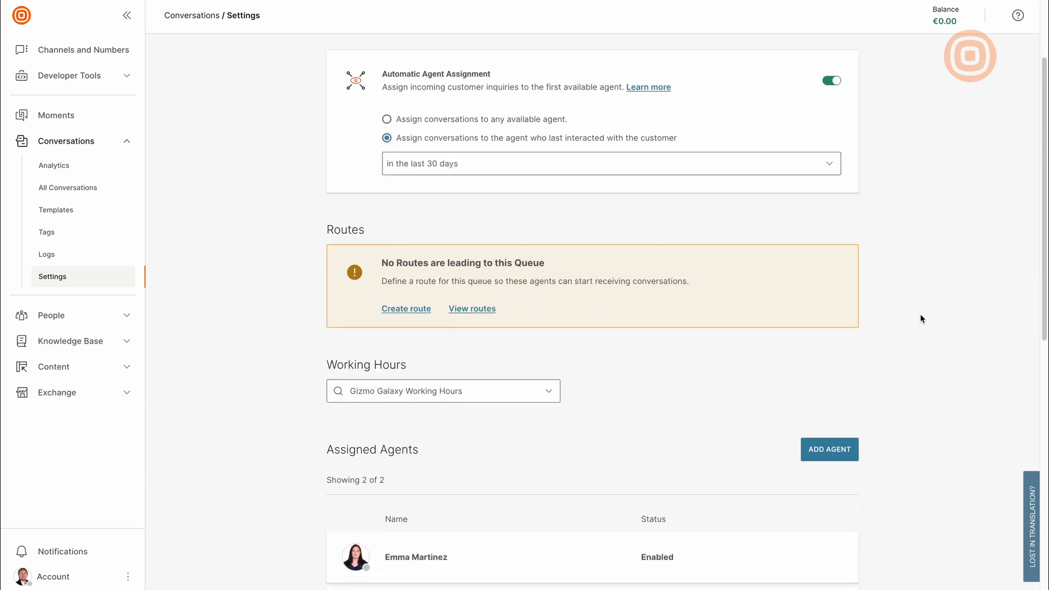
{"action": "scroll", "coordinate": [920, 315], "scroll_direction": "down", "scroll_amount": 5}
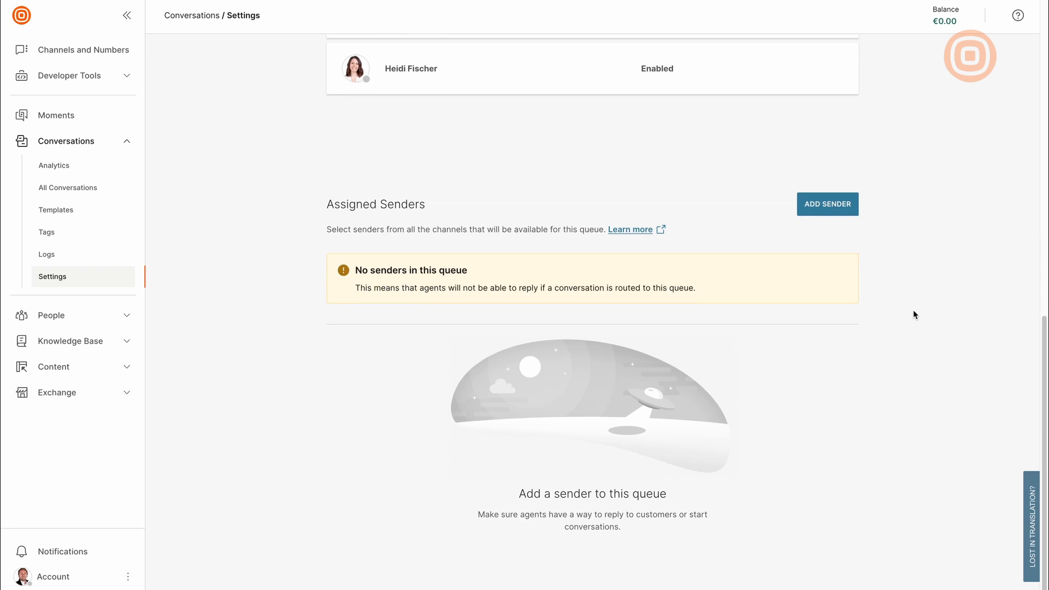
{"action": "left_click", "coordinate": [832, 211]}
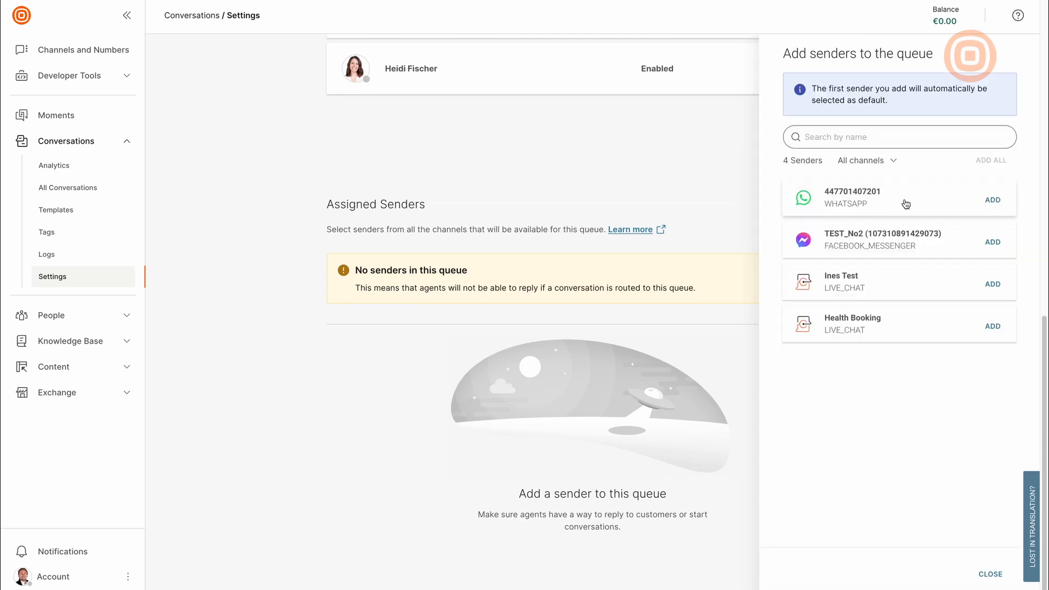
{"action": "left_click", "coordinate": [993, 201]}
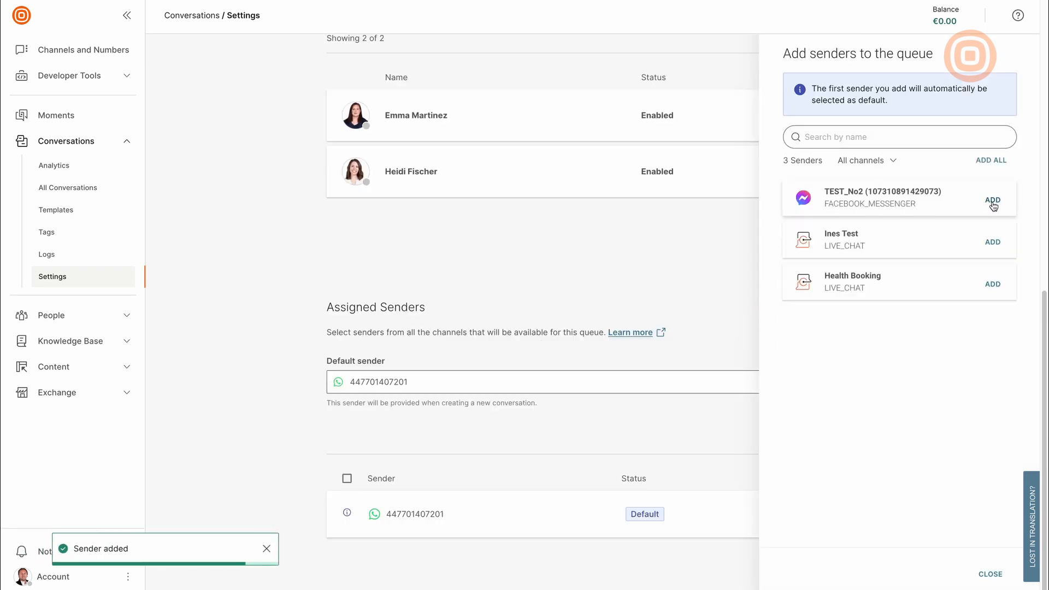
{"action": "left_click", "coordinate": [712, 290]}
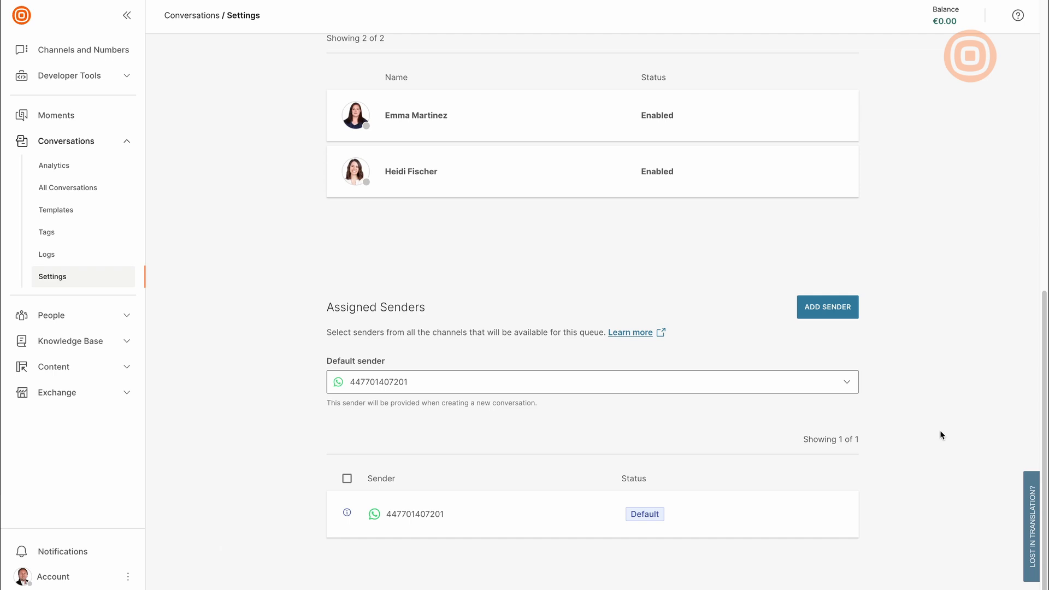
- Start a new route leading to the WhatsApp Support Queue, named WhatsApp Route, with Normal conversation priority
{"action": "scroll", "coordinate": [940, 435], "scroll_direction": "up", "scroll_amount": 10}
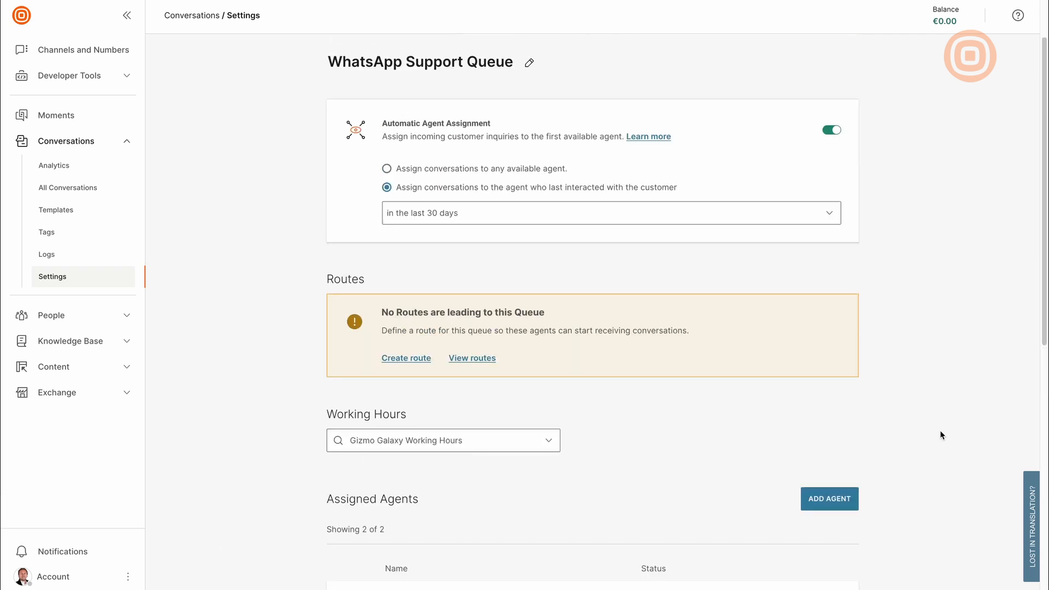
{"action": "scroll", "coordinate": [936, 433], "scroll_direction": "up", "scroll_amount": 2}
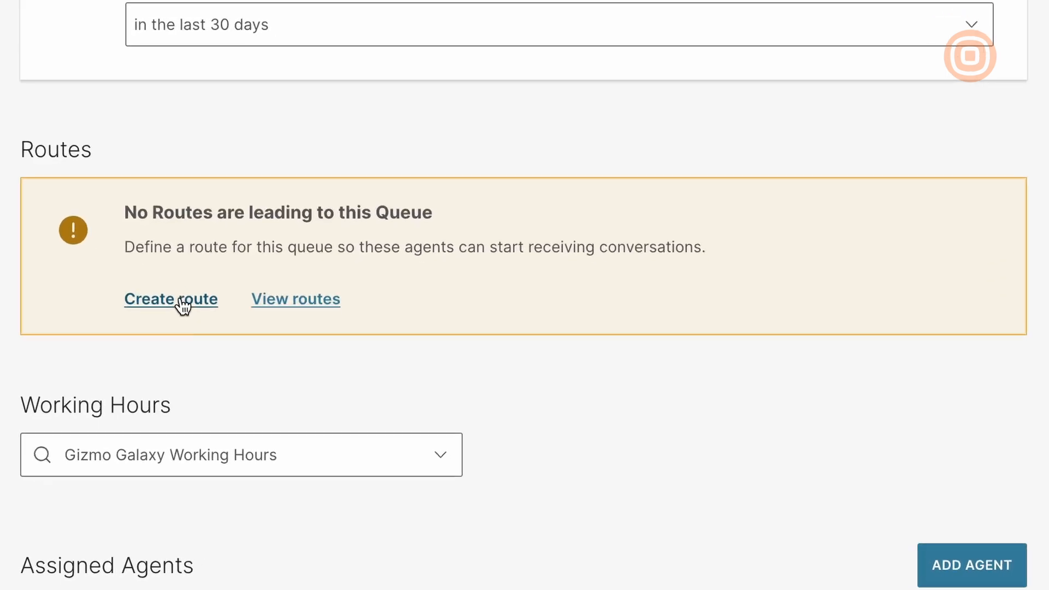
{"action": "left_click", "coordinate": [183, 305]}
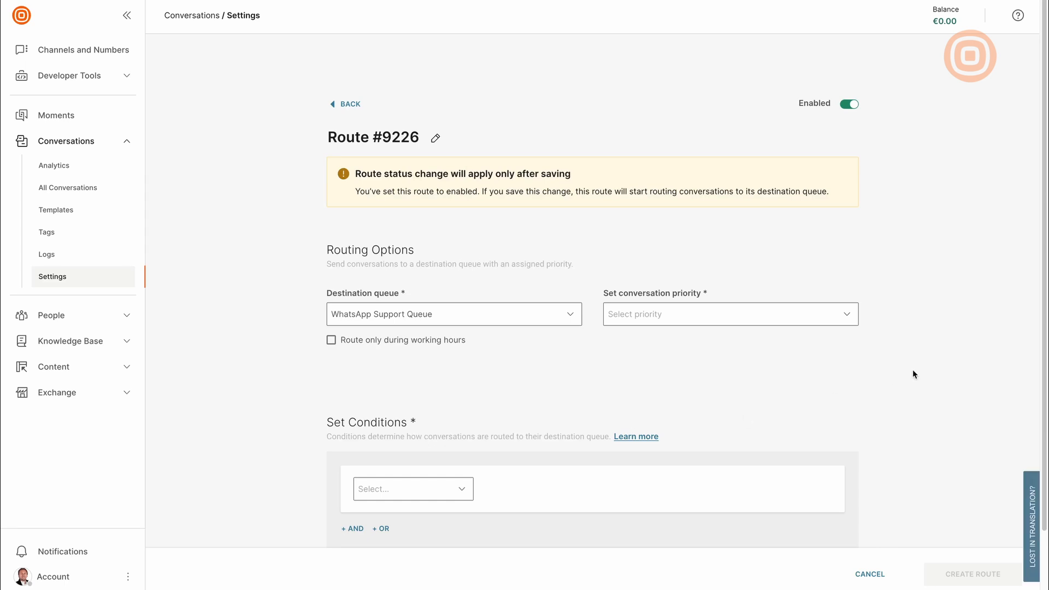
{"action": "left_click", "coordinate": [434, 138]}
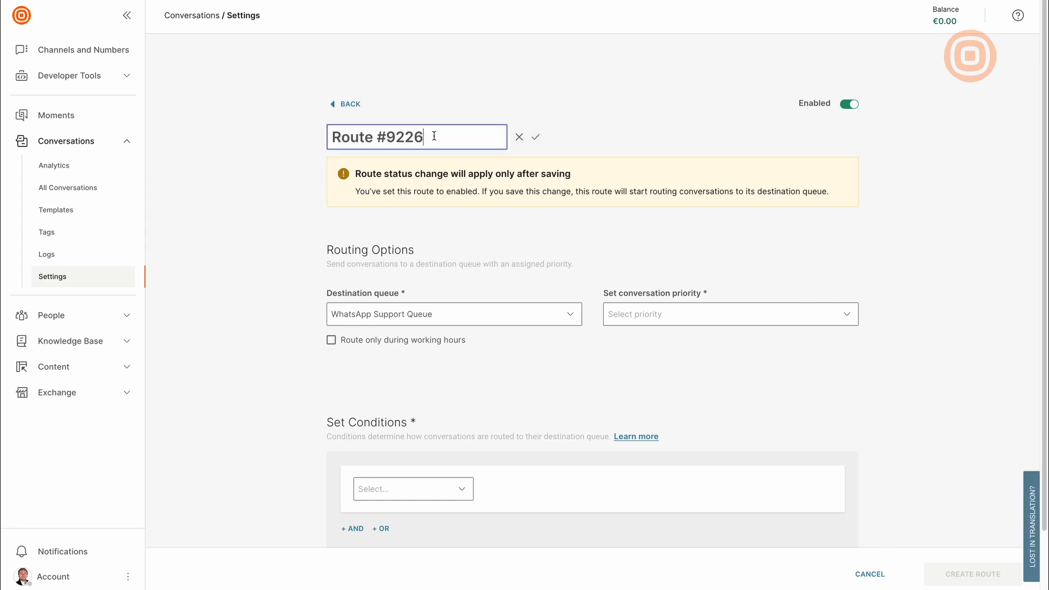
{"action": "left_click_drag", "start_coordinate": [423, 136], "coordinate": [321, 136]}
{"action": "type", "text": "Wha"}
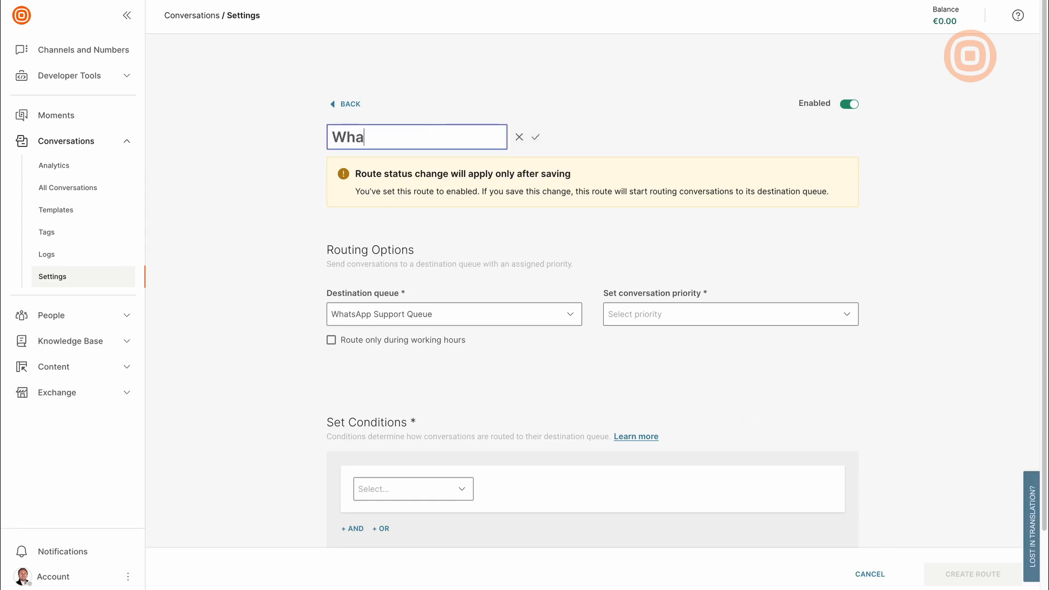
{"action": "type", "text": "tsApp Route"}
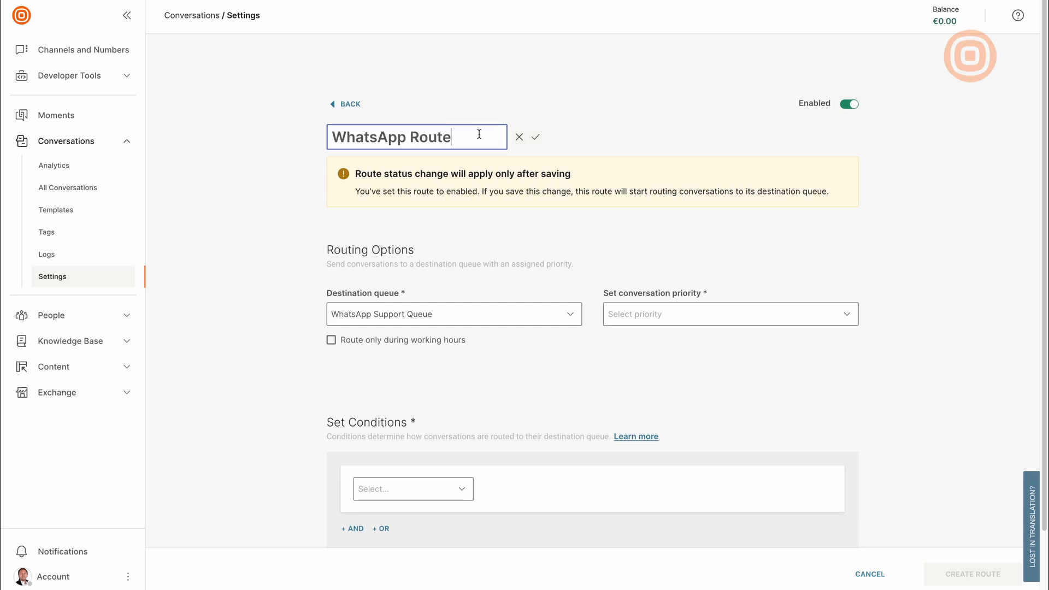
{"action": "left_click", "coordinate": [535, 137]}
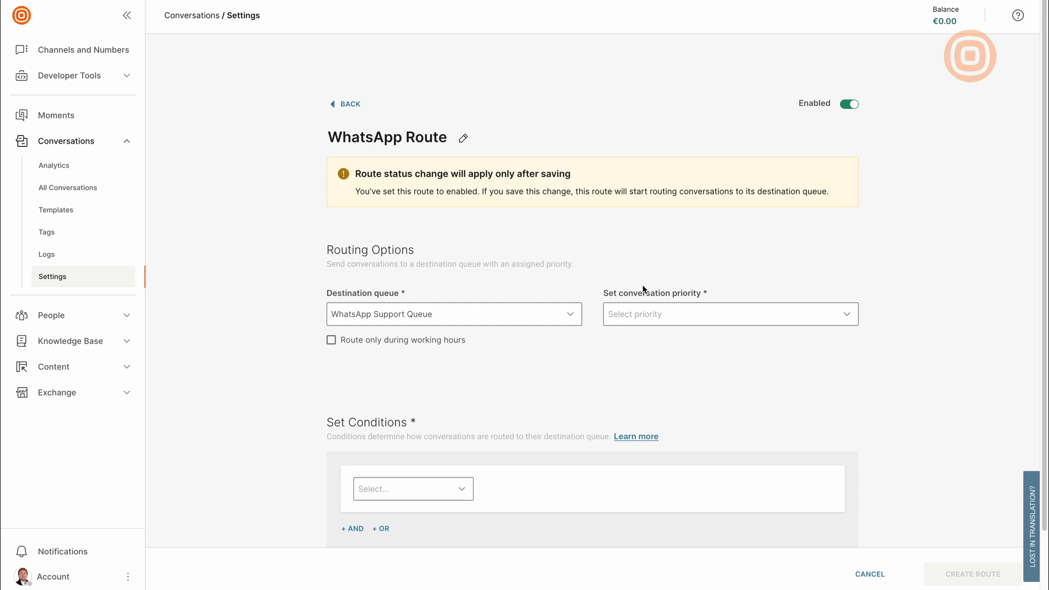
{"action": "left_click", "coordinate": [740, 317]}
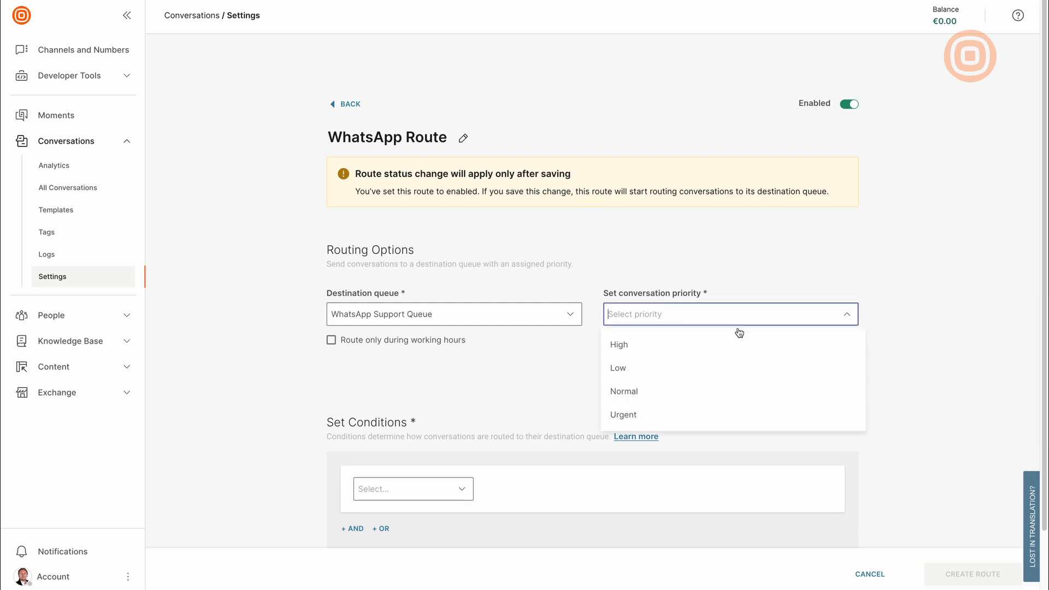
{"action": "left_click", "coordinate": [709, 393]}
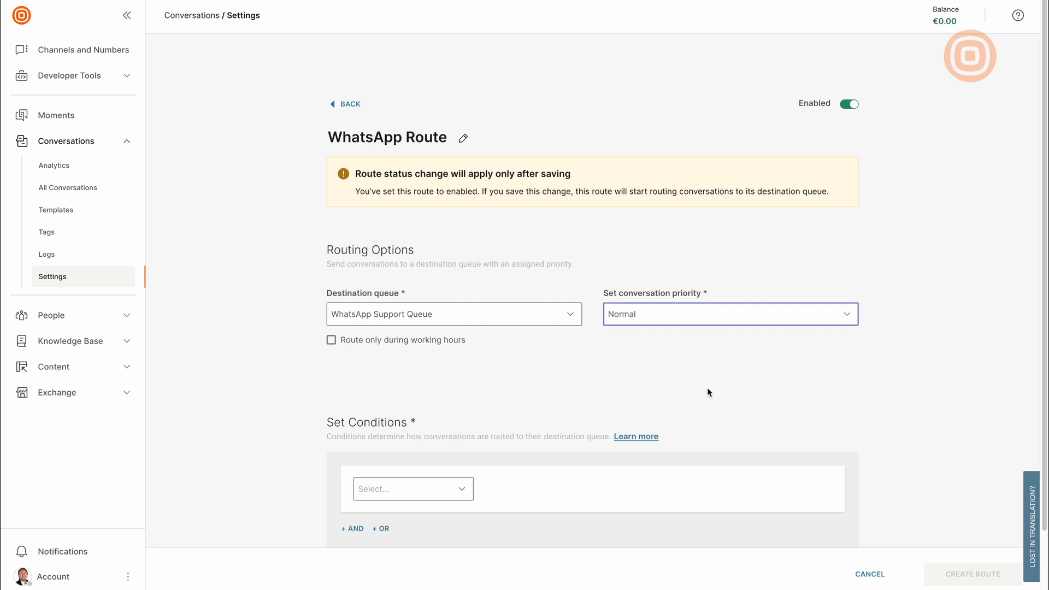
- Add the route condition "channel is WhatsApp" and create the route
{"action": "scroll", "coordinate": [705, 392], "scroll_direction": "down", "scroll_amount": 1}
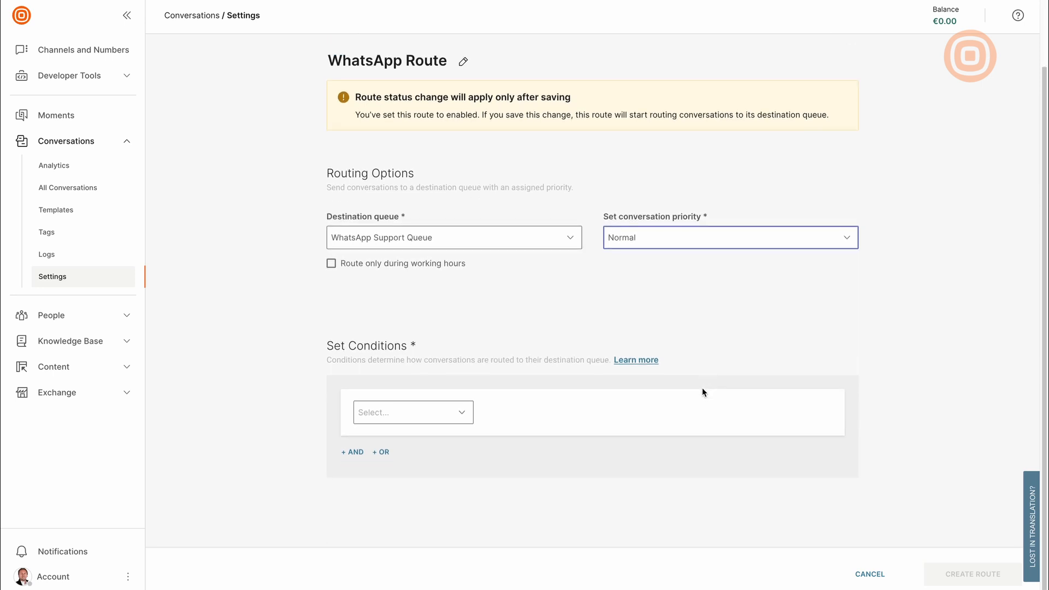
{"action": "left_click", "coordinate": [461, 416]}
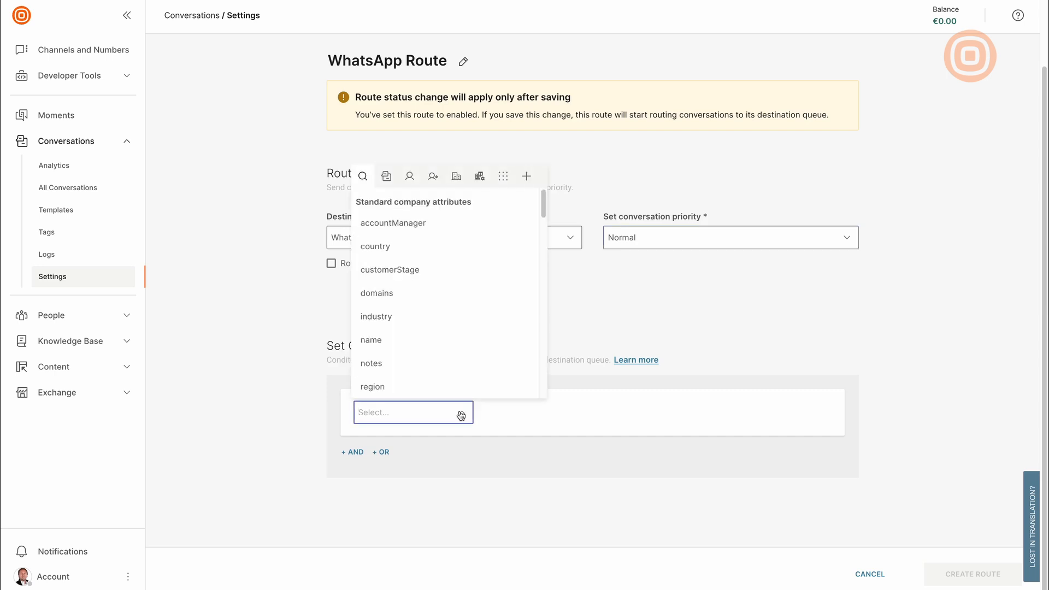
{"action": "type", "text": "chann"}
{"action": "left_click", "coordinate": [489, 389]}
{"action": "left_click", "coordinate": [512, 408]}
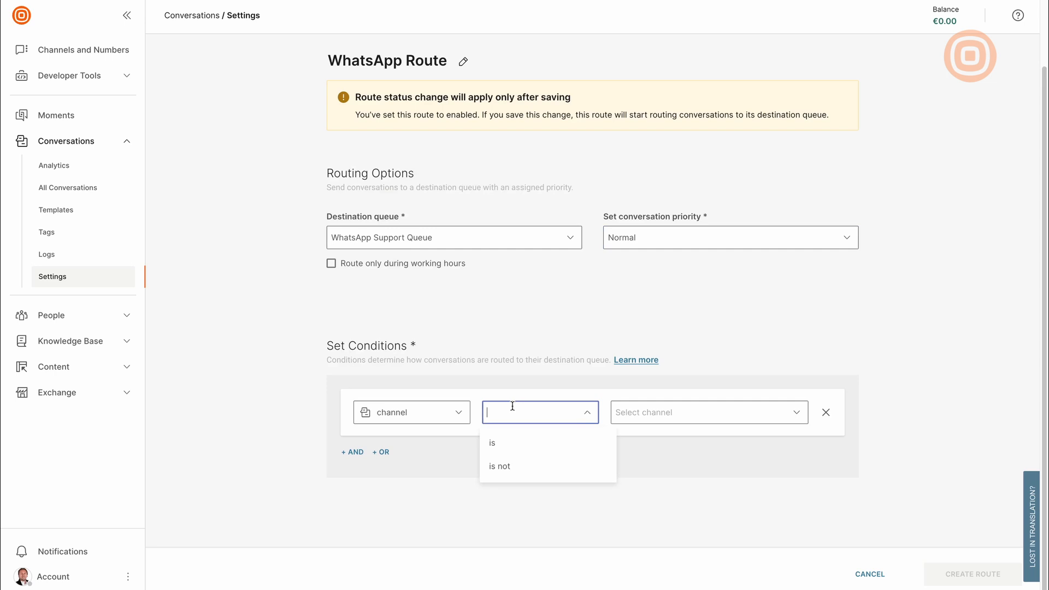
{"action": "left_click", "coordinate": [515, 444]}
{"action": "left_click", "coordinate": [634, 418]}
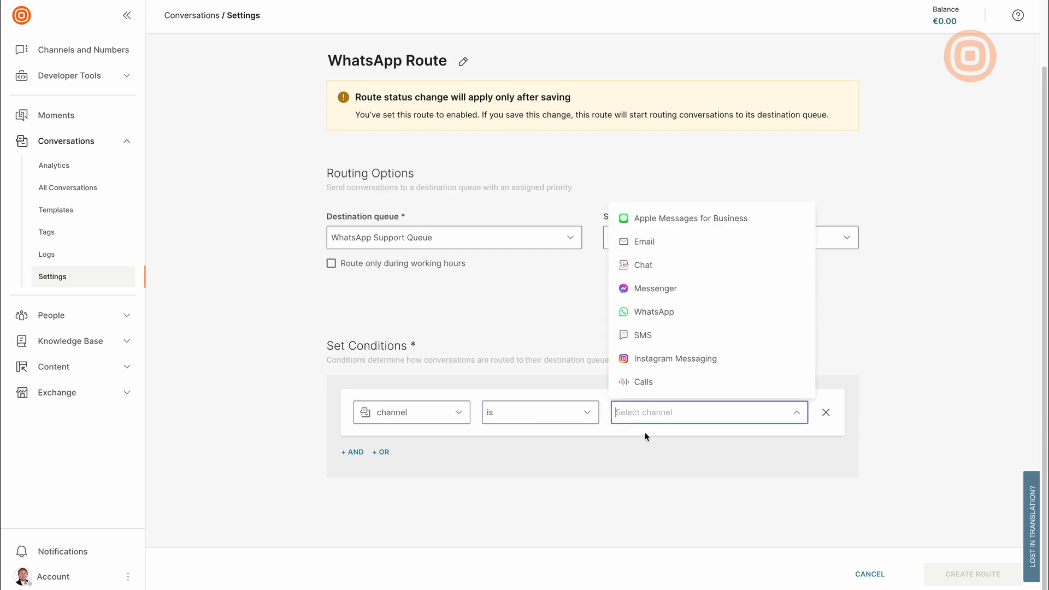
{"action": "left_click", "coordinate": [664, 312]}
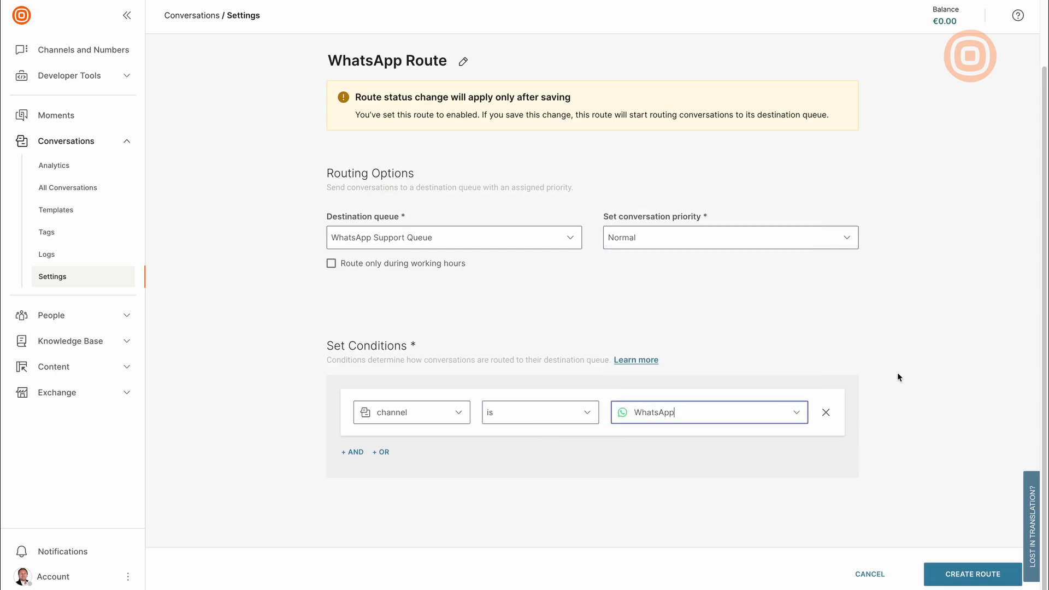
{"action": "left_click", "coordinate": [896, 386]}
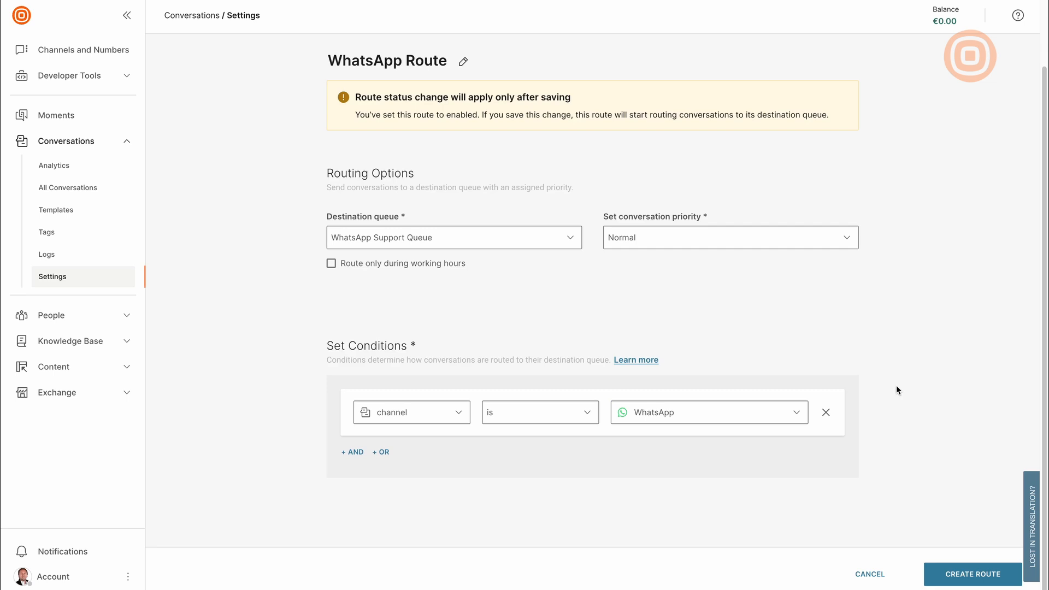
{"action": "left_click", "coordinate": [969, 581]}
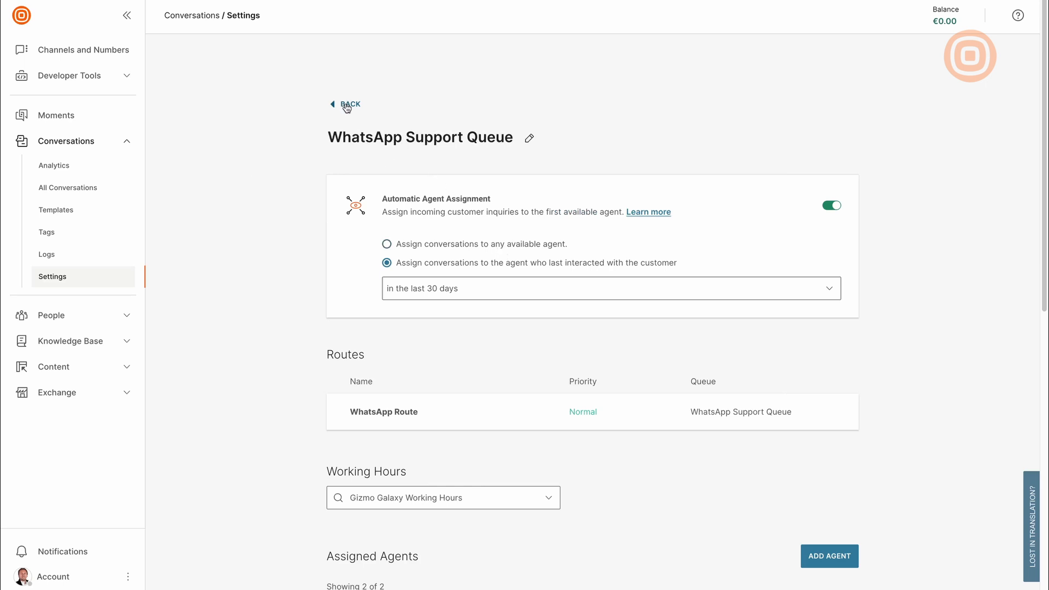
- Leave the queue's page and view the list of all routes with their execution order
{"action": "left_click", "coordinate": [346, 108]}
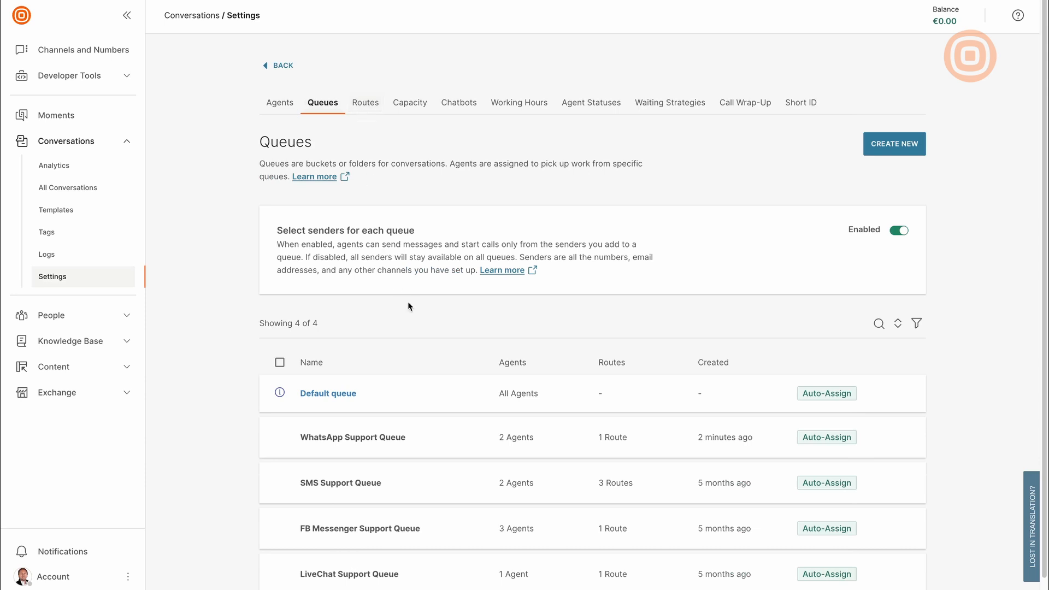
{"action": "left_click", "coordinate": [368, 107]}
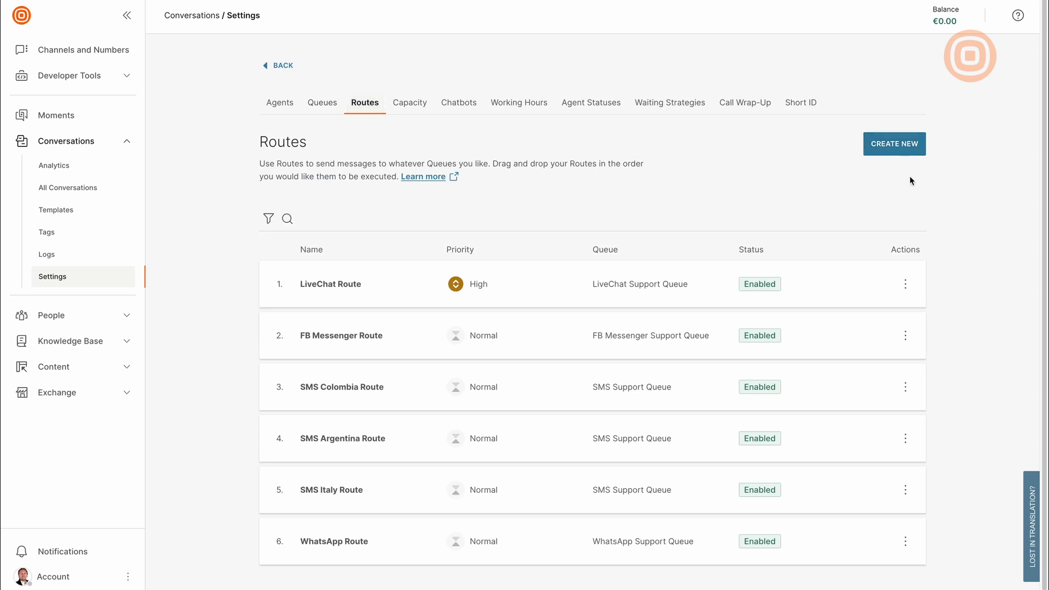
{"action": "scroll", "coordinate": [919, 237], "scroll_direction": "down", "scroll_amount": 1}
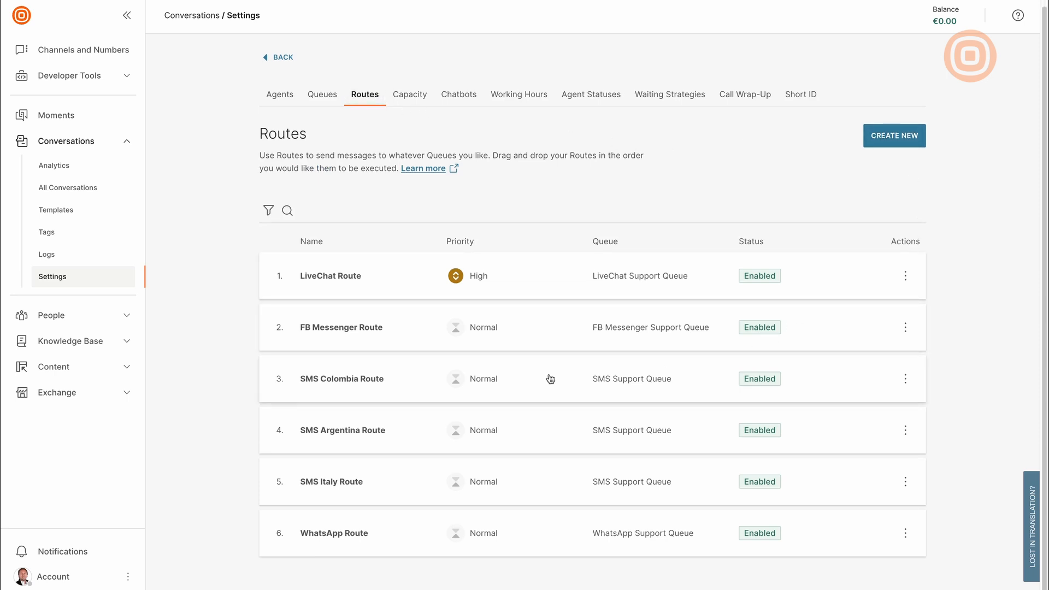